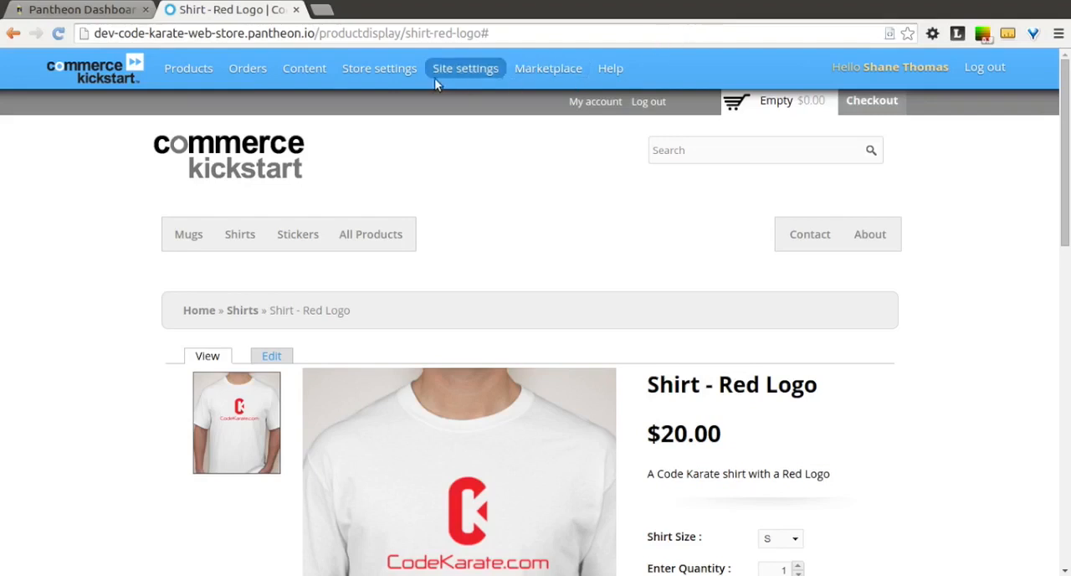
# - Start a new store discount and give it the admin title "20% Off Total Order"
pyautogui.moveTo(406, 74)
pyautogui.click(394, 215)
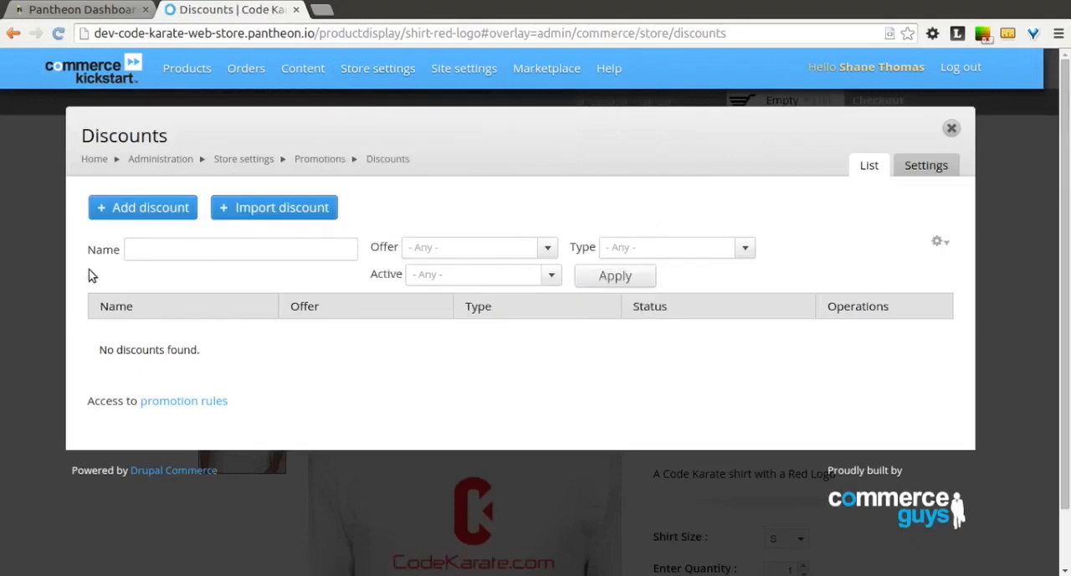
pyautogui.click(132, 207)
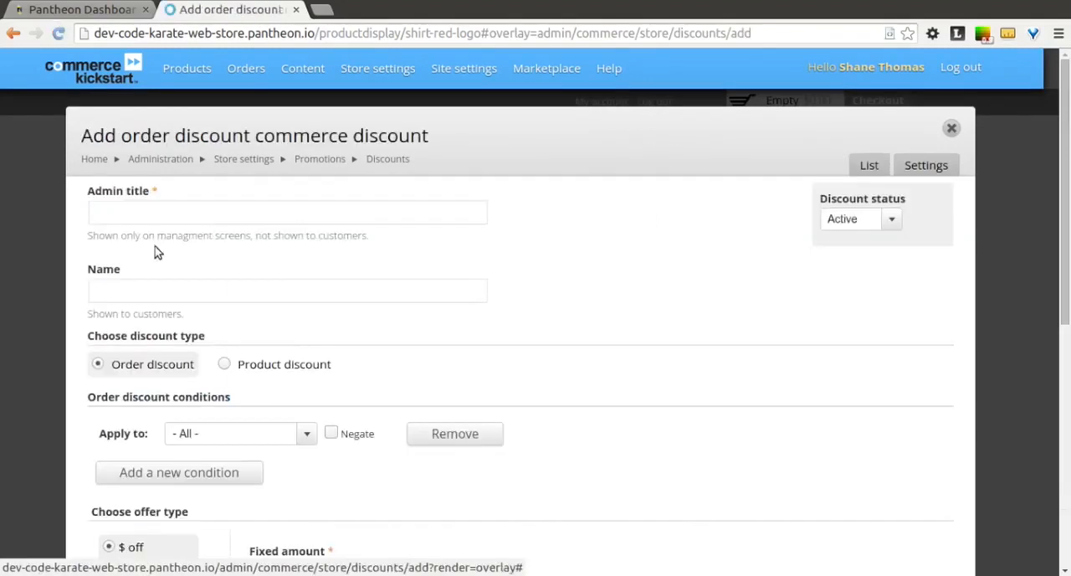
pyautogui.click(144, 219)
pyautogui.write('20')
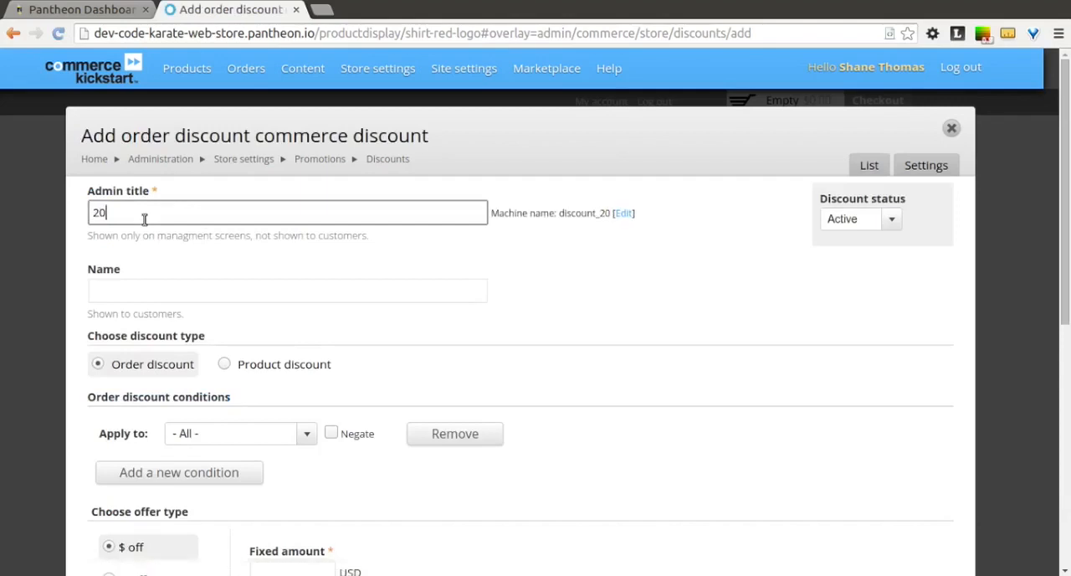
pyautogui.write('% Off Total Order')
pyautogui.press('Tab')
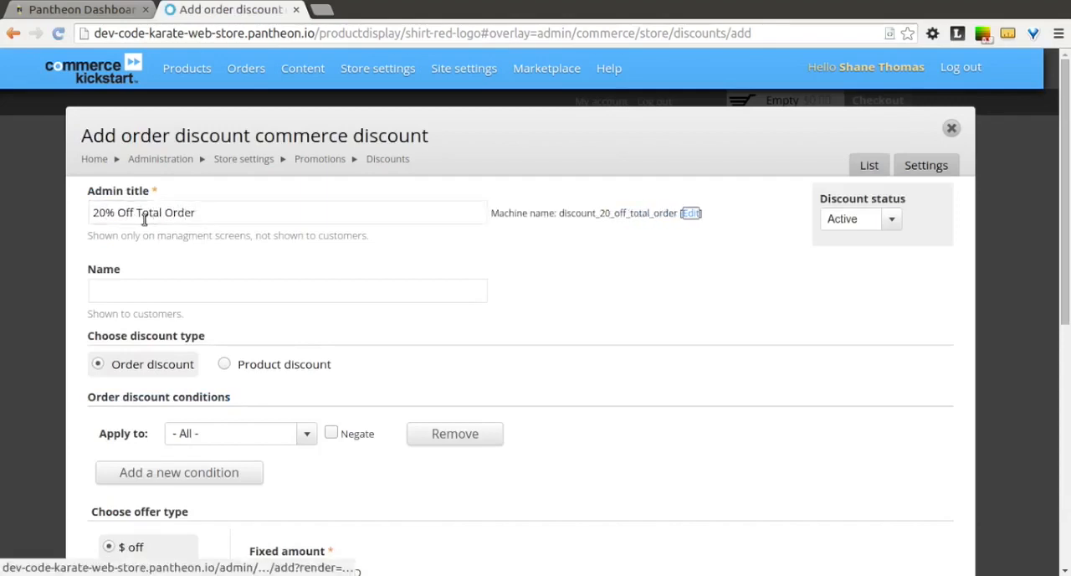
# - Copy the admin title "20% Off Total Order" into the discount's customer-facing name
pyautogui.click(192, 215)
pyautogui.hotkey('ctrl', 'a')
pyautogui.hotkey('ctrl', 'c')
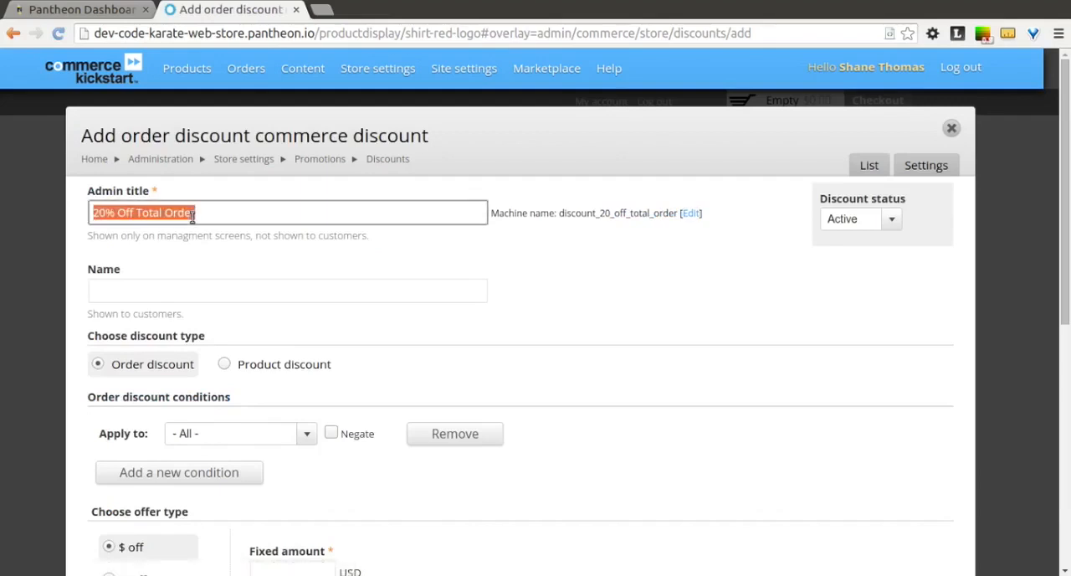
pyautogui.click(191, 290)
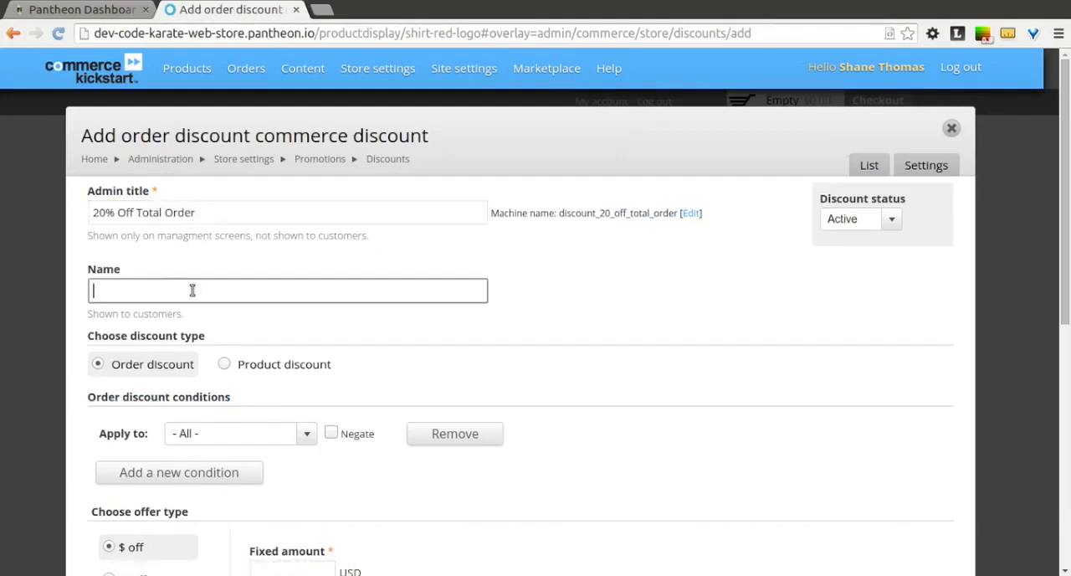
pyautogui.hotkey('ctrl', 'v')
pyautogui.click(425, 334)
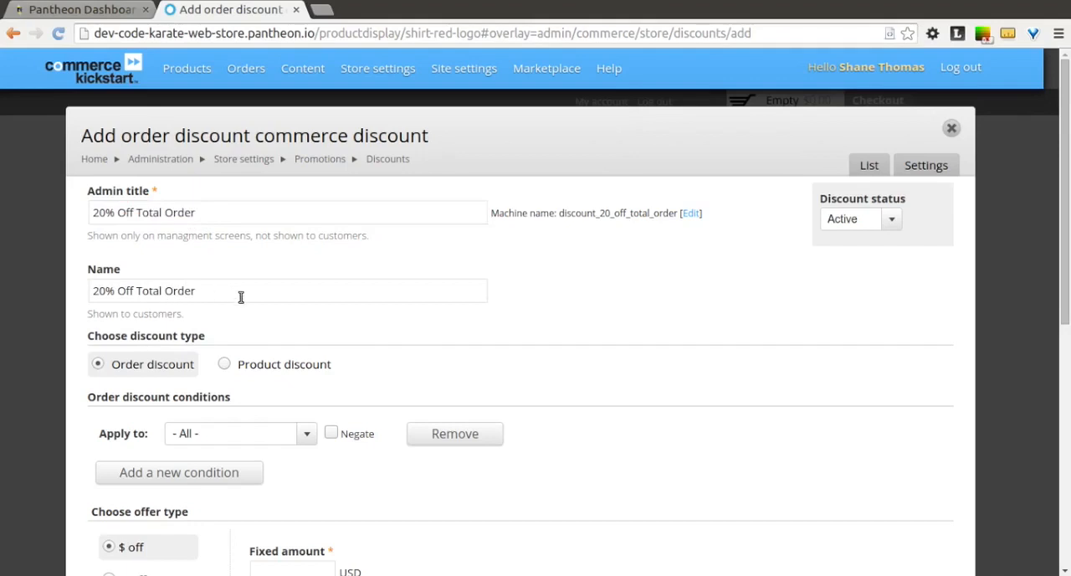
# - Set the order discount's offer type to % off with a percentage of 20
pyautogui.scroll(-4, 240, 297)
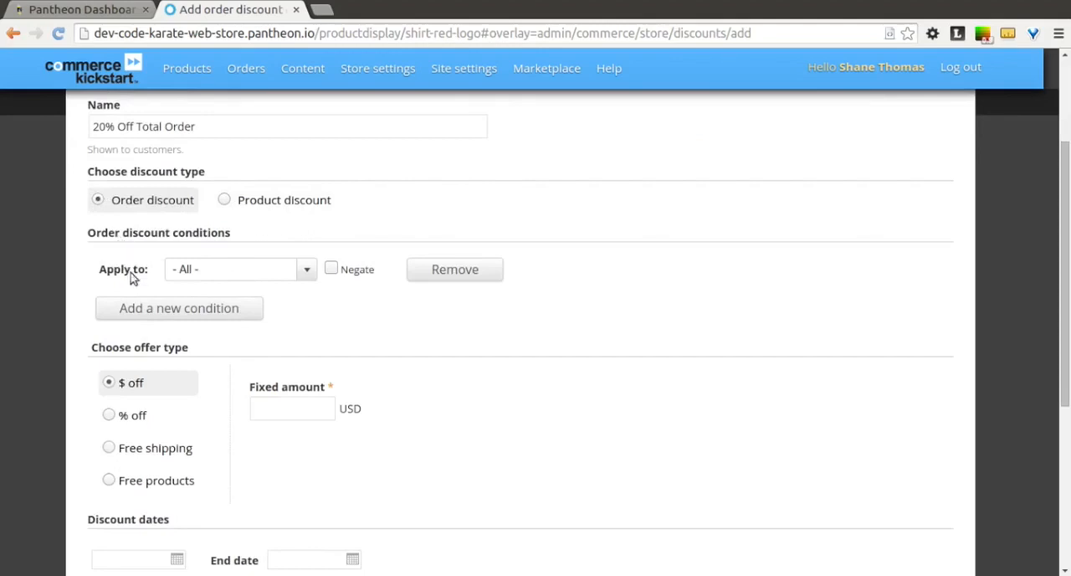
pyautogui.scroll(-2, 333, 316)
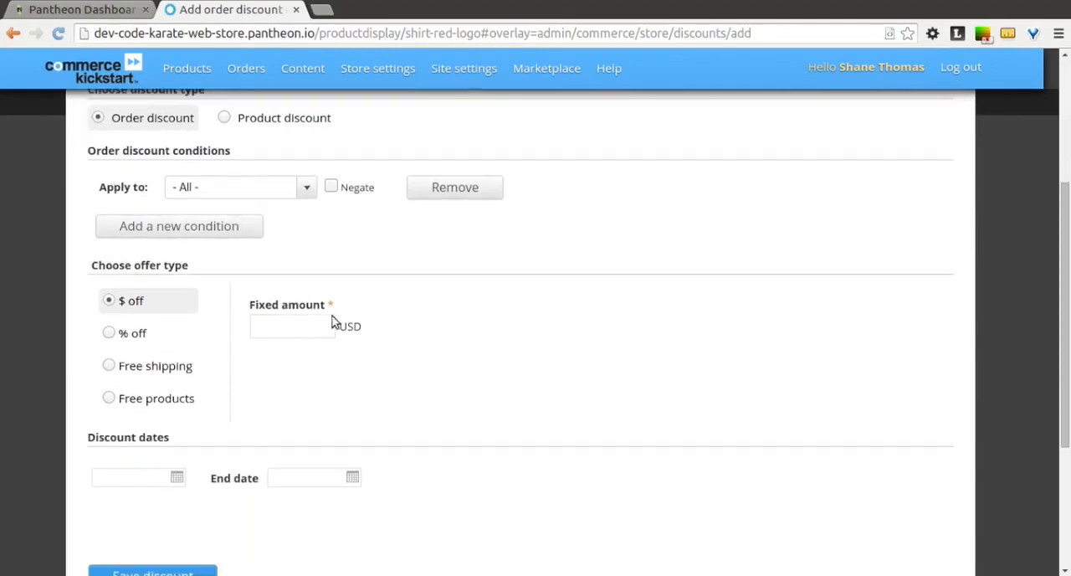
pyautogui.scroll(-1, 333, 320)
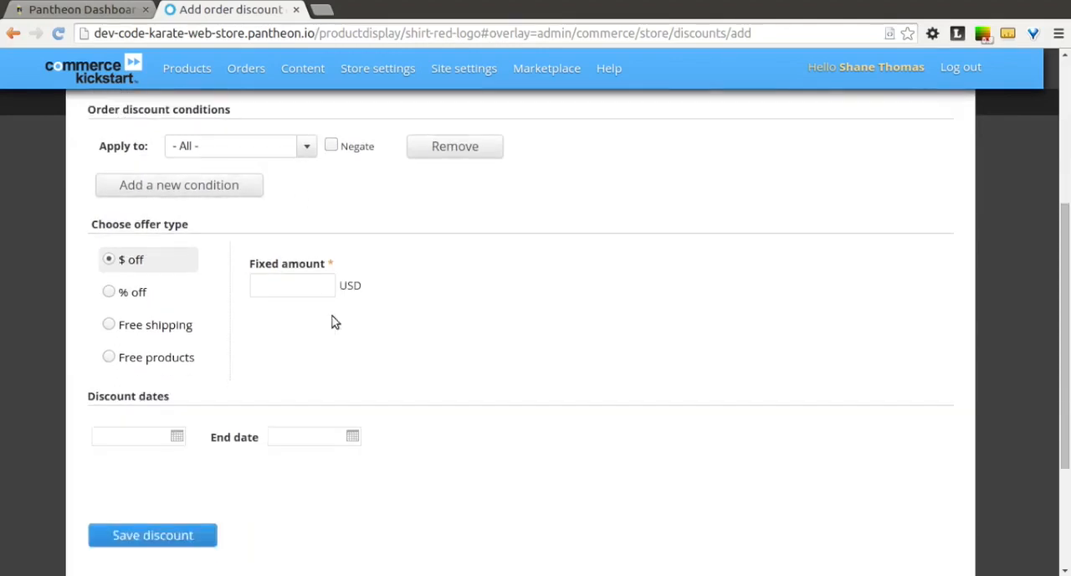
pyautogui.click(108, 293)
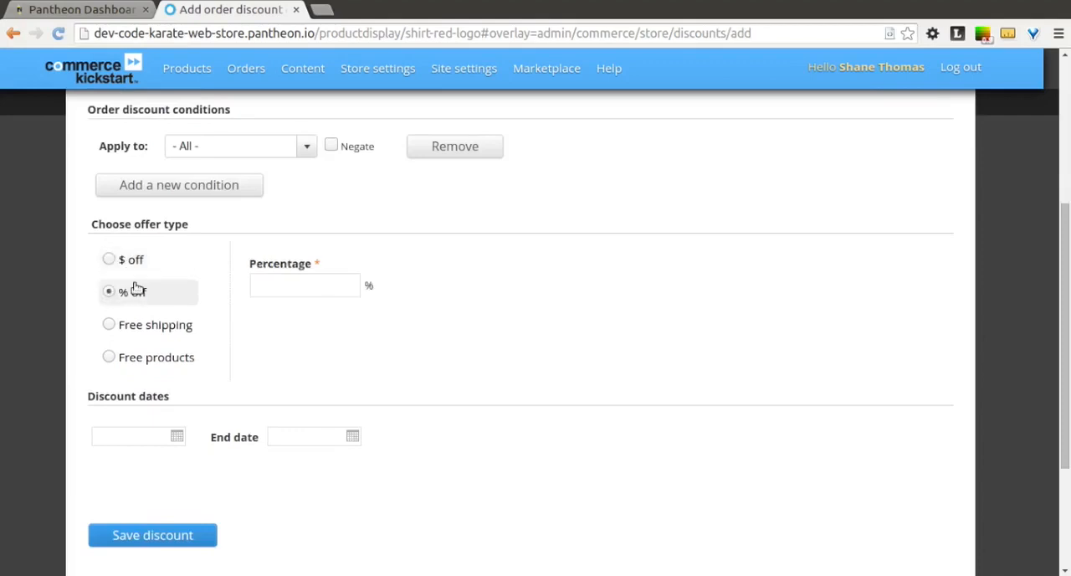
pyautogui.click(300, 286)
pyautogui.write('20')
pyautogui.click(590, 325)
# - Set the discount dates from 12/18/2014 to 12/25/2014, save the discount and return to the shirt's product page
pyautogui.click(175, 436)
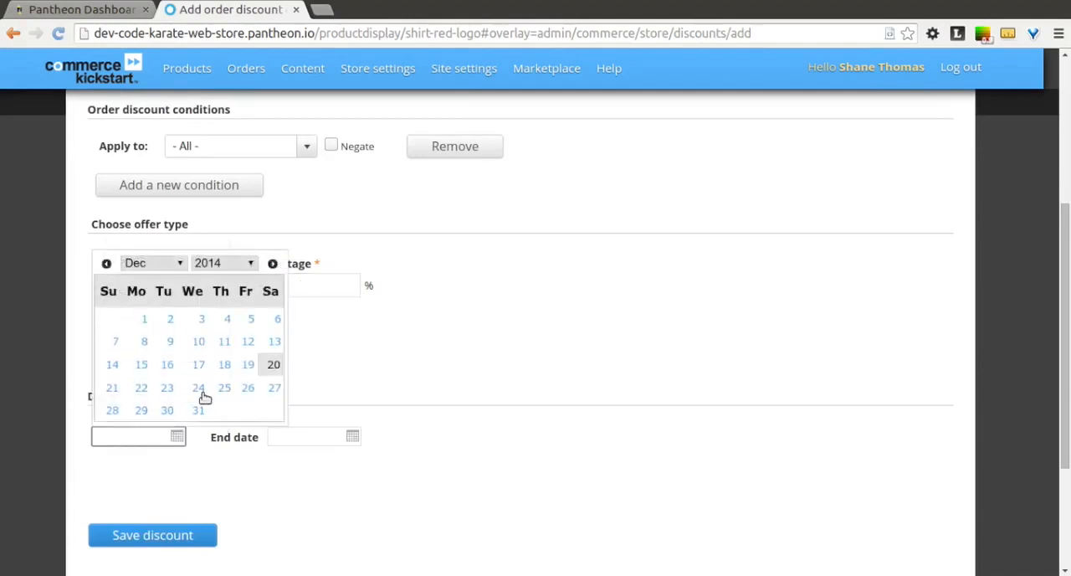
pyautogui.click(224, 366)
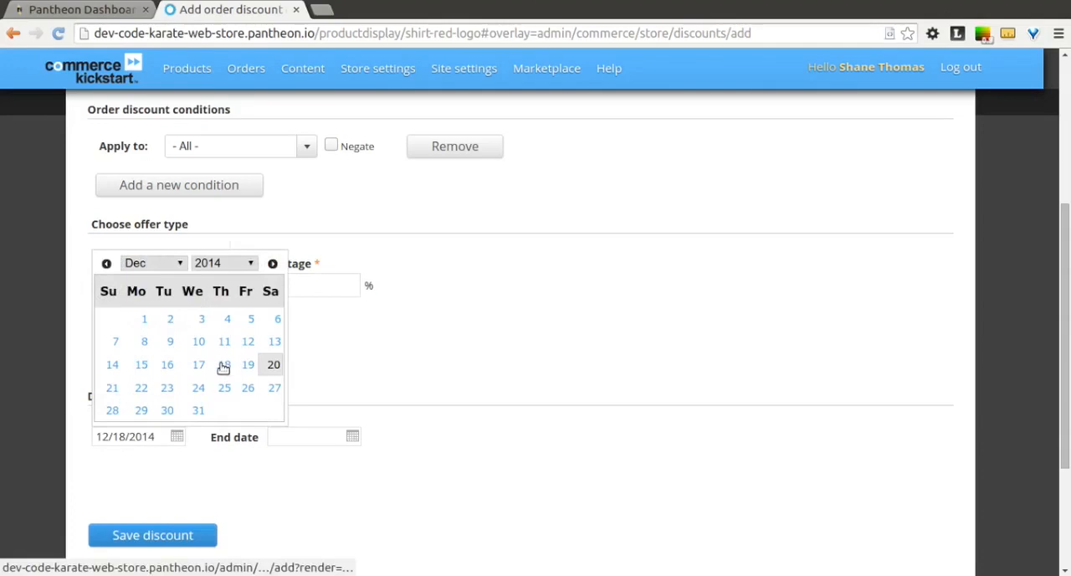
pyautogui.click(301, 432)
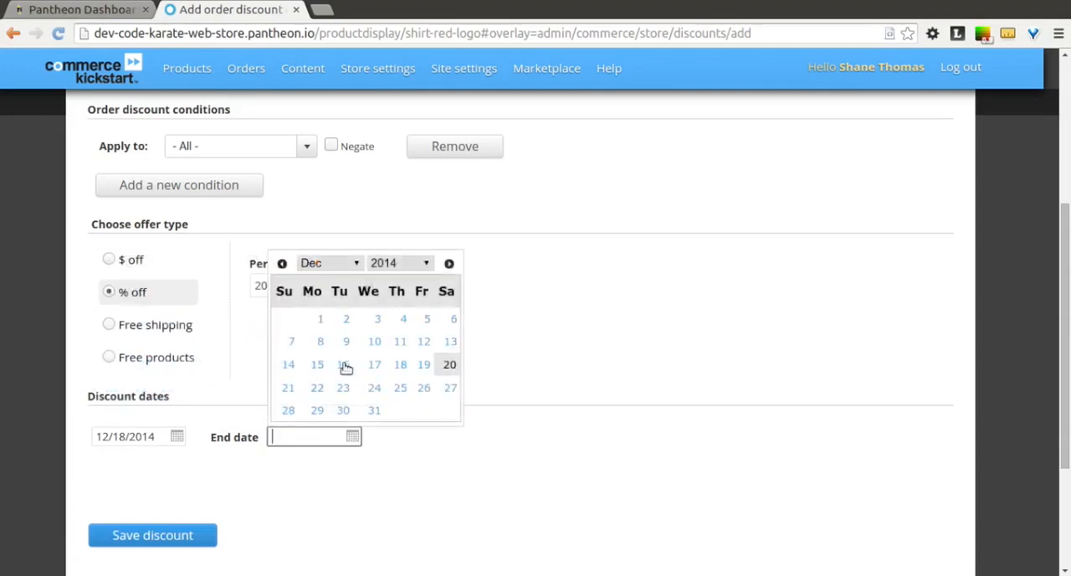
pyautogui.click(400, 390)
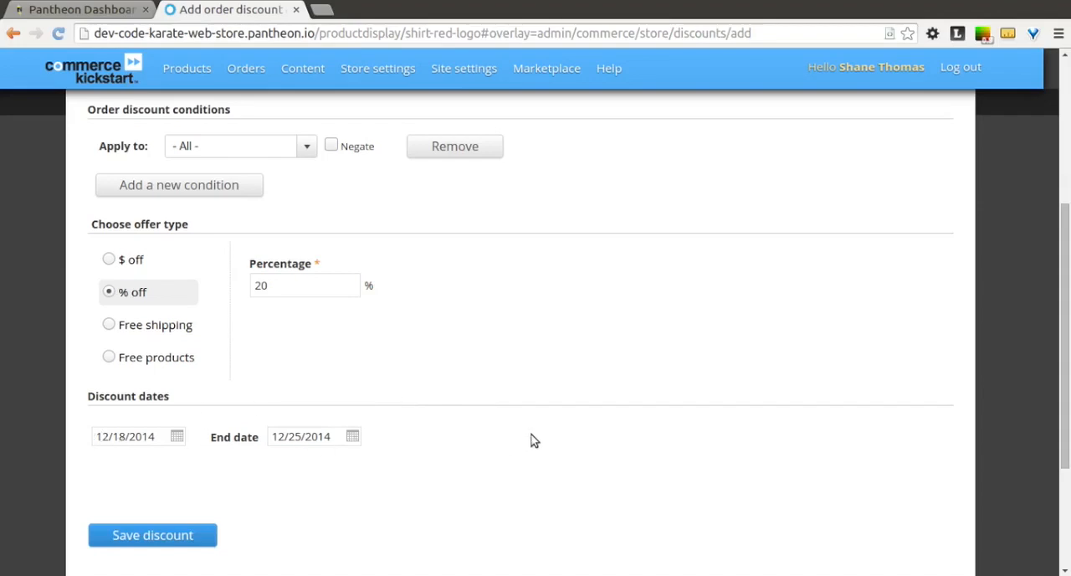
pyautogui.scroll(-3, 534, 440)
pyautogui.click(166, 411)
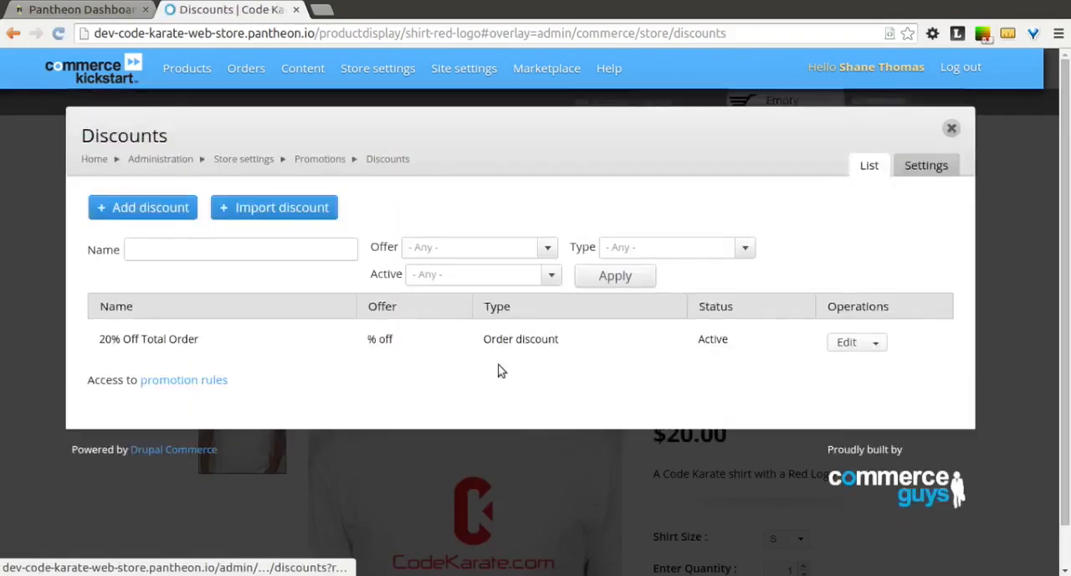
pyautogui.click(951, 128)
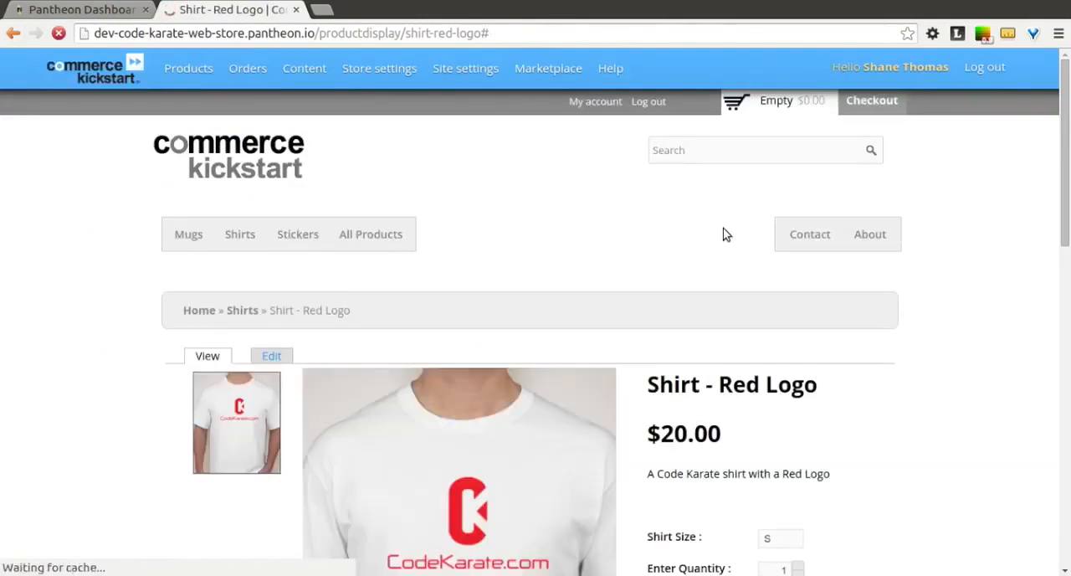
# - Add one Red Logo shirt in size S to the cart and go to checkout to review the order totals
pyautogui.scroll(-3, 726, 234)
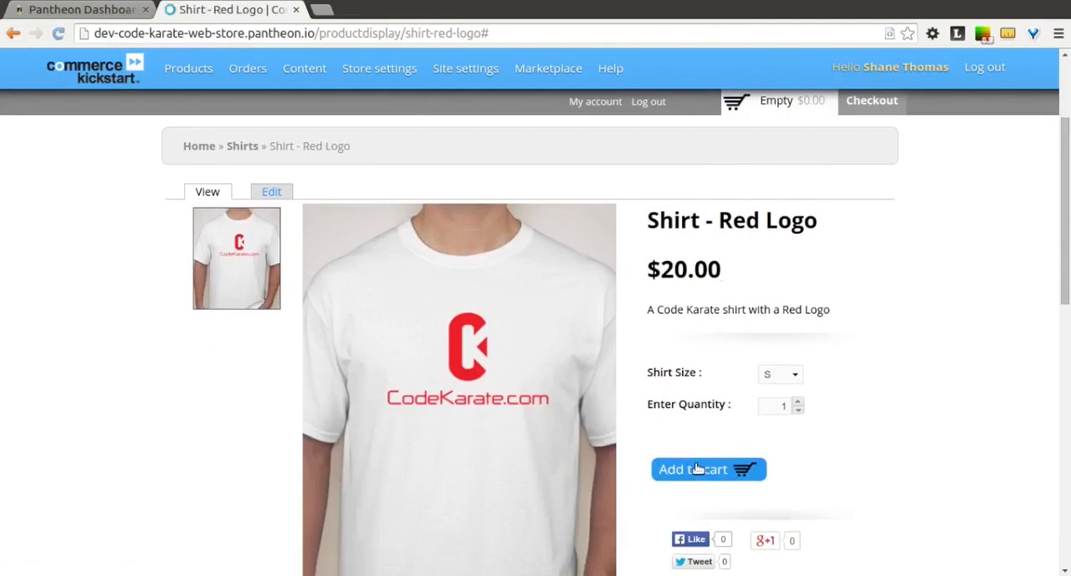
pyautogui.click(697, 469)
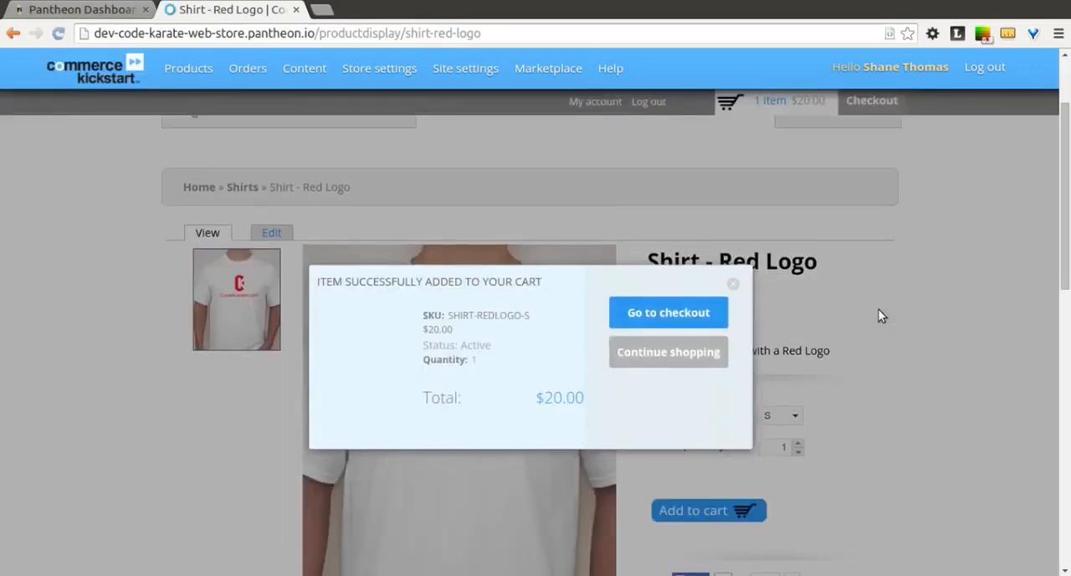
pyautogui.click(694, 318)
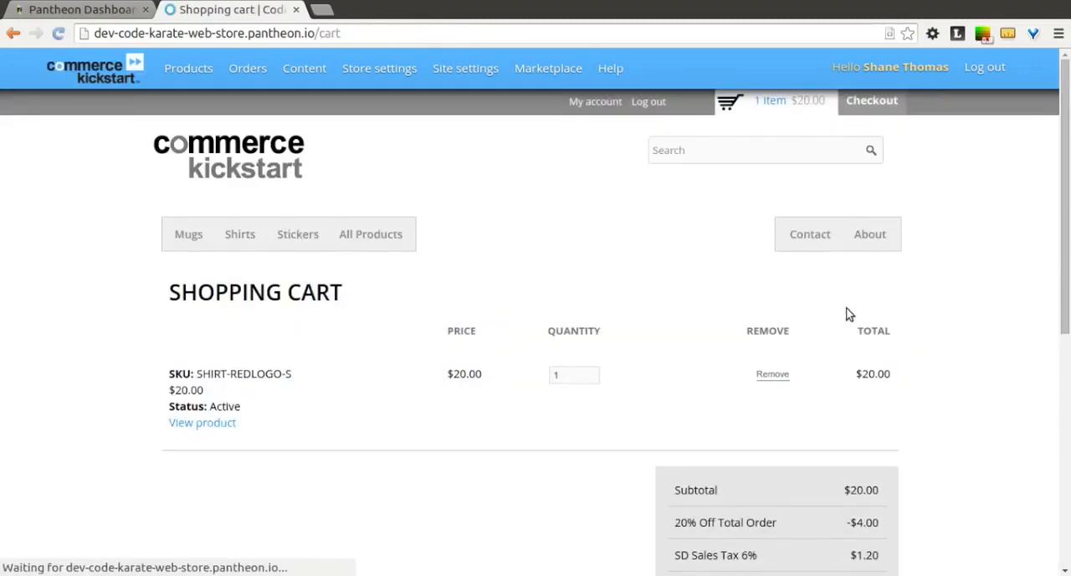
pyautogui.scroll(-3, 846, 309)
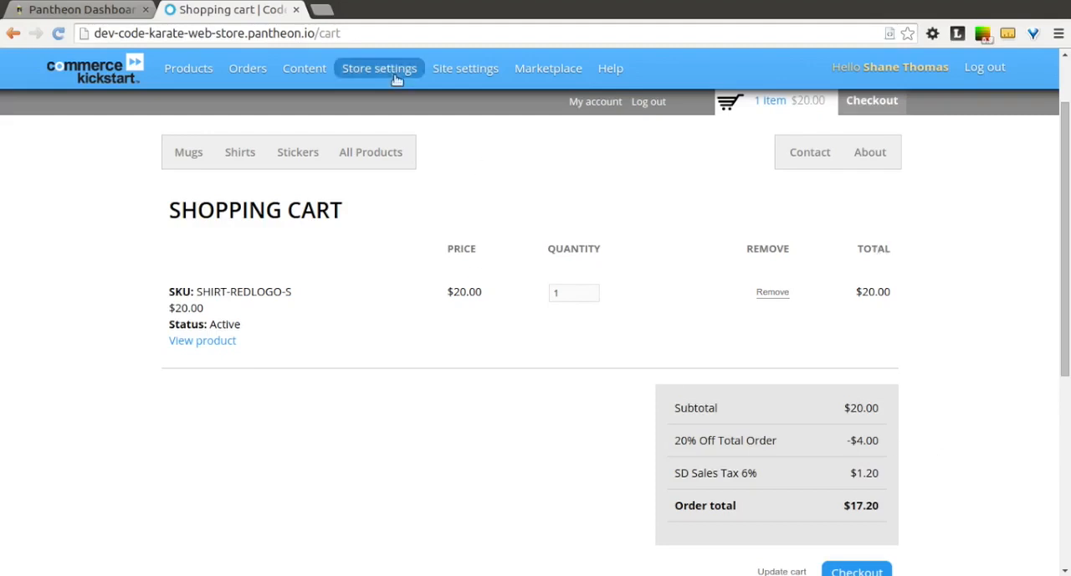
# - Start another store discount and give it the admin title "Save $10 off $100 spent"
pyautogui.moveTo(392, 76)
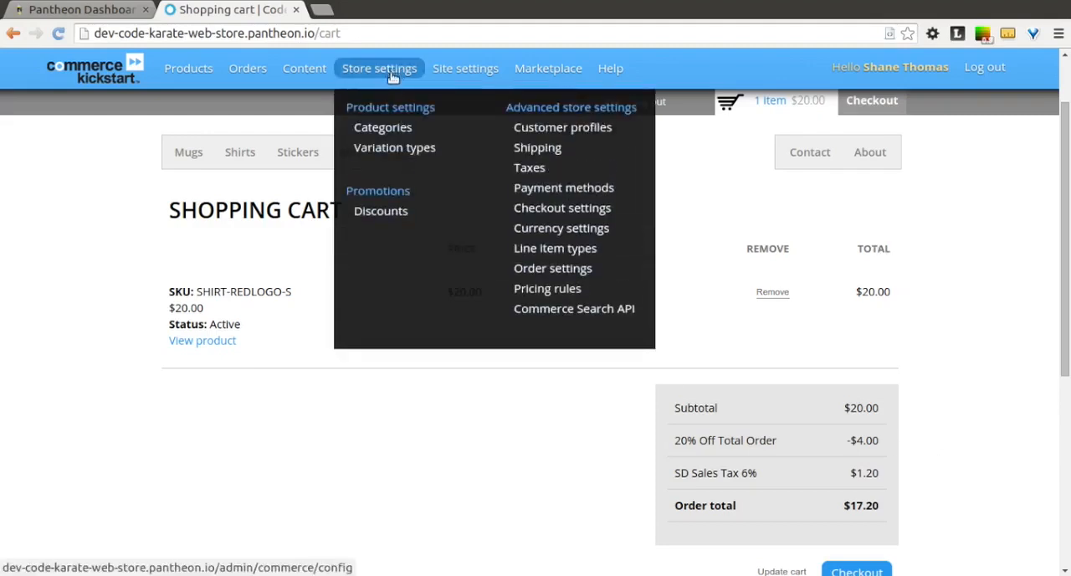
pyautogui.click(381, 211)
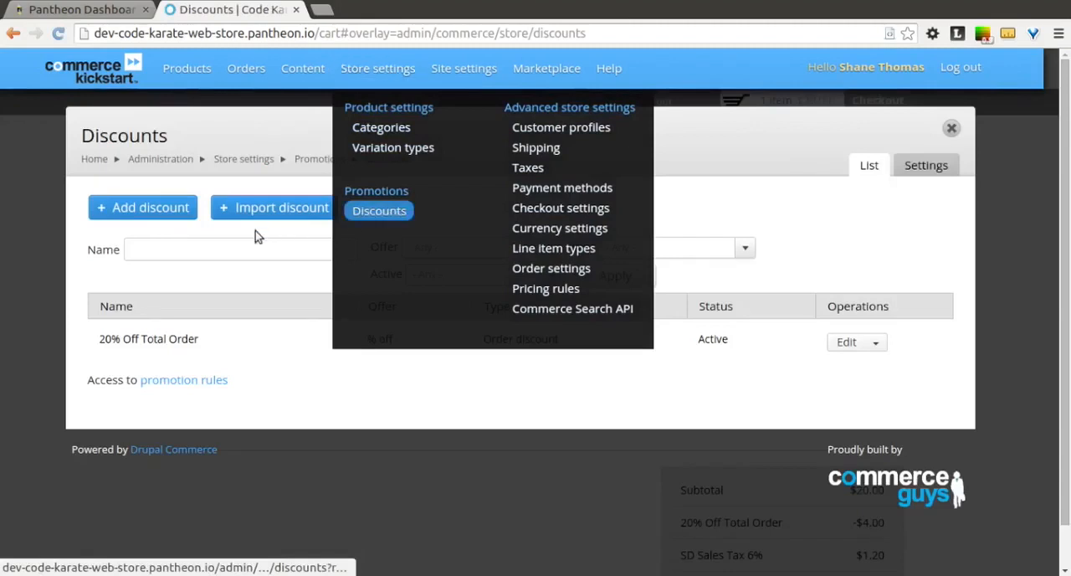
pyautogui.click(162, 211)
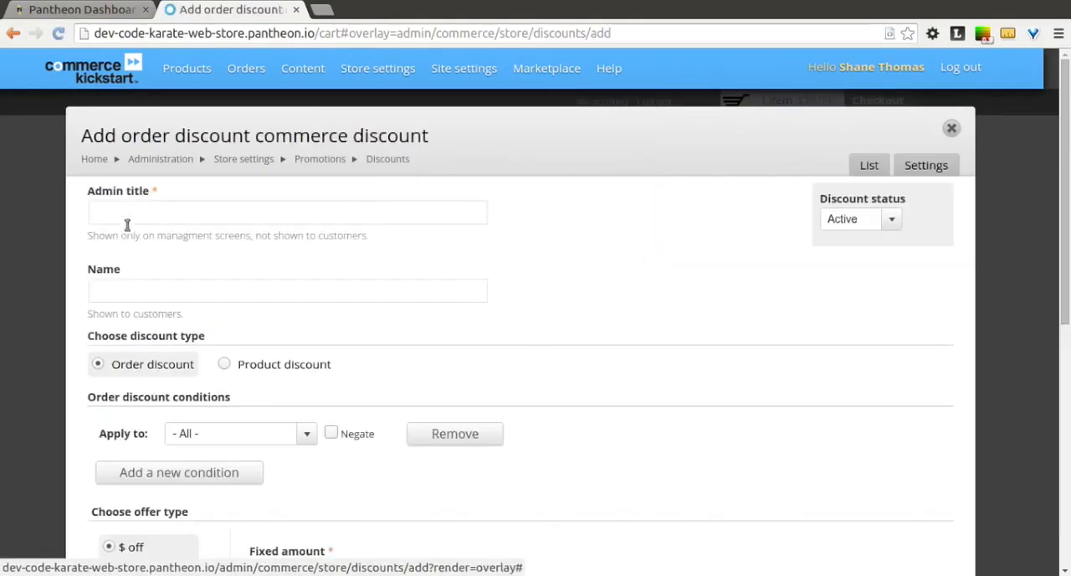
pyautogui.click(124, 219)
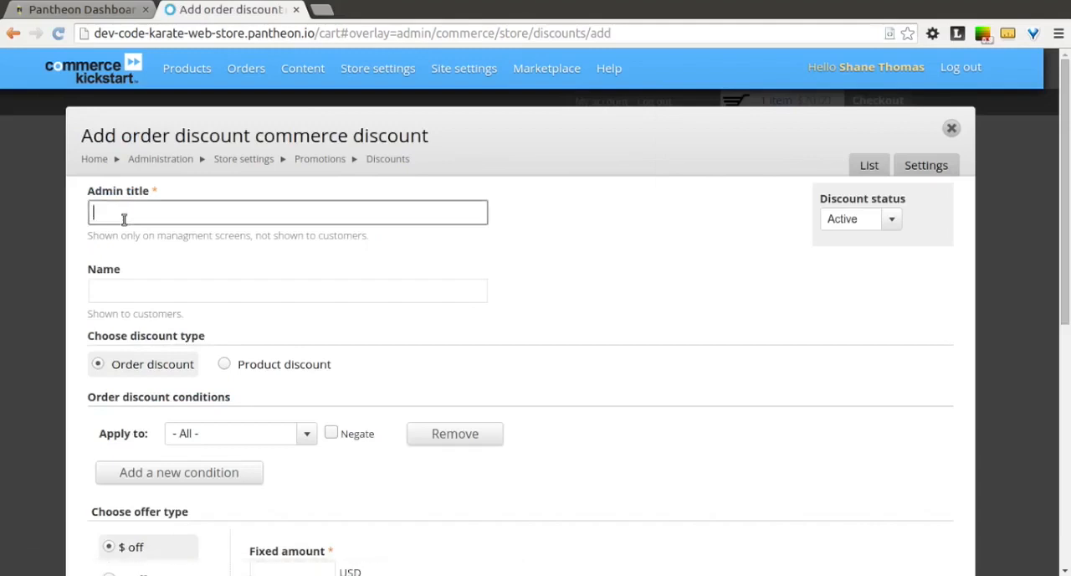
pyautogui.write('Save $10 ')
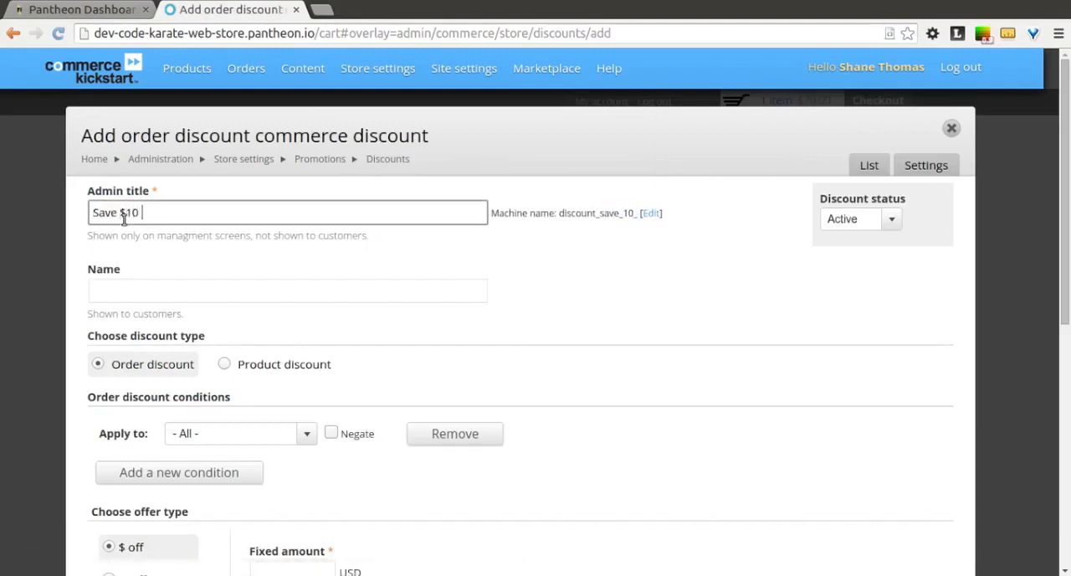
pyautogui.write('off 100')
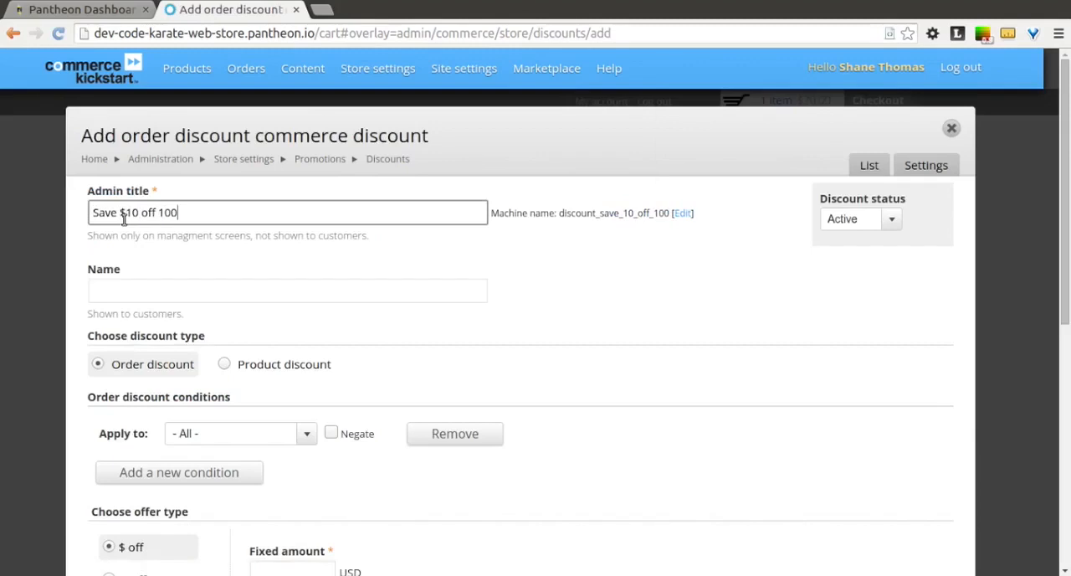
pyautogui.write('$')
pyautogui.press('End')
pyautogui.write('spend')
pyautogui.press('BackSpace')
pyautogui.write('t')
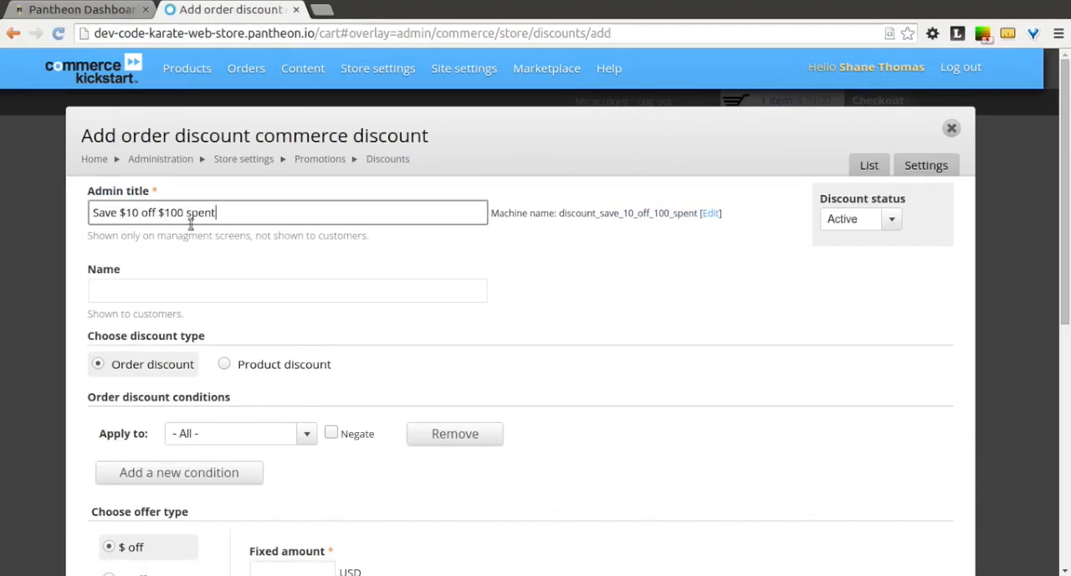
# - Copy the admin title "Save $10 off $100 spent" into the discount's customer-facing name
pyautogui.hotkey('ctrl', 'a')
pyautogui.hotkey('ctrl', 'c')
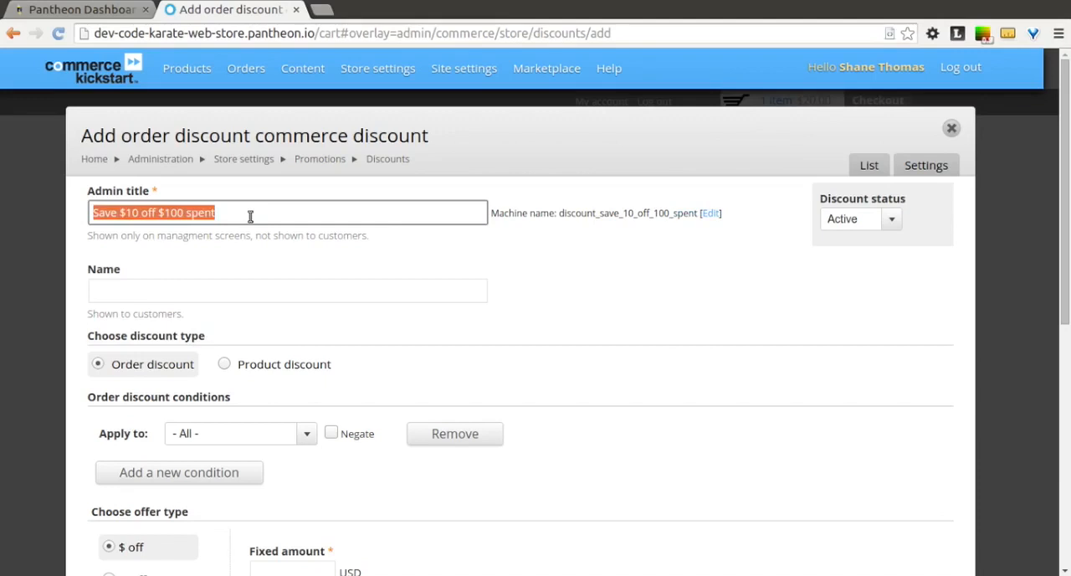
pyautogui.click(204, 294)
pyautogui.hotkey('ctrl', 'v')
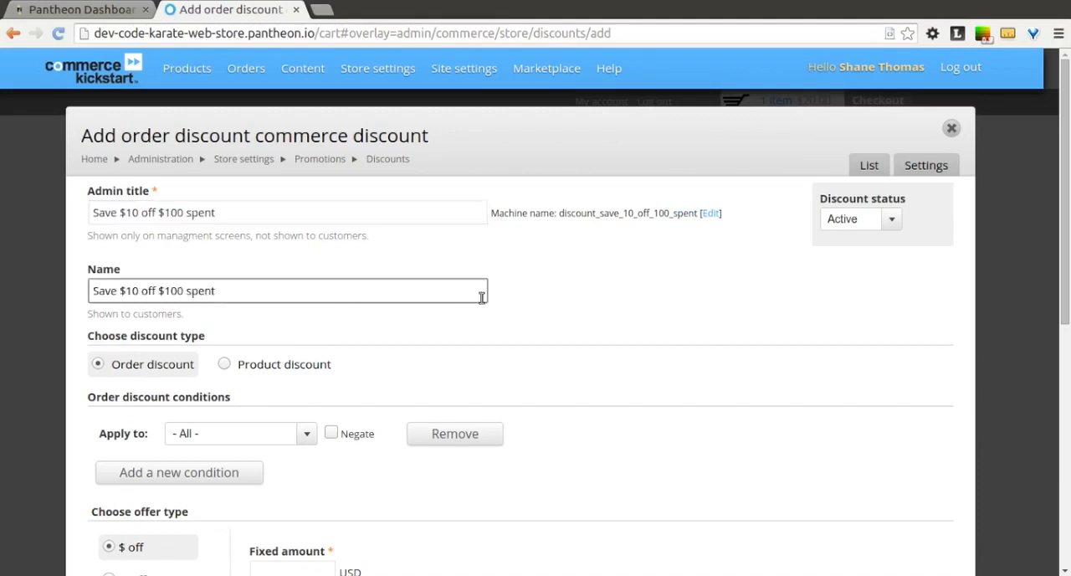
# - Make the order discount apply only when the total amount is greater than 99.99 USD
pyautogui.scroll(-2, 529, 313)
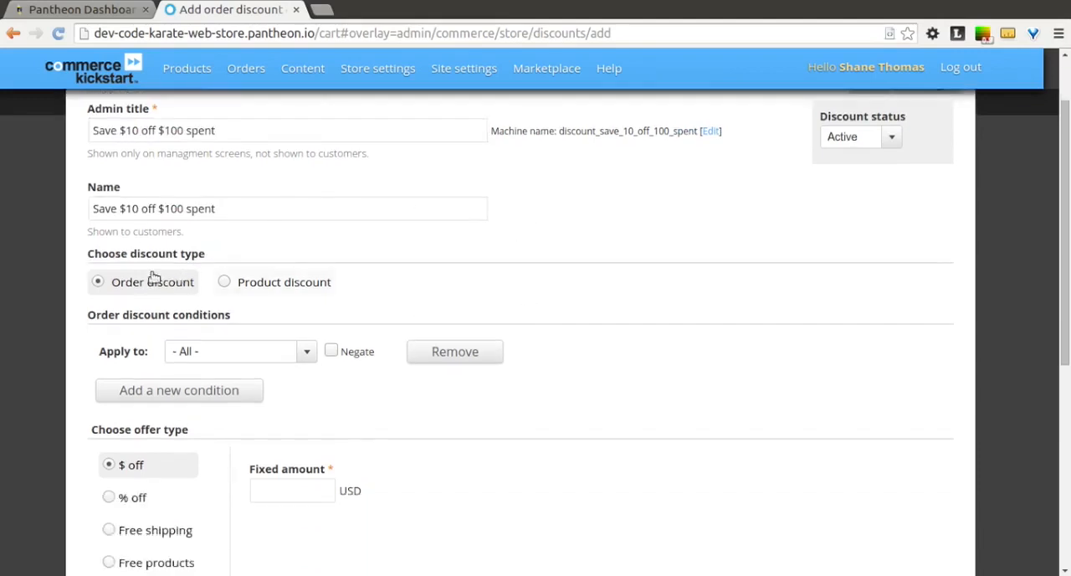
pyautogui.click(302, 353)
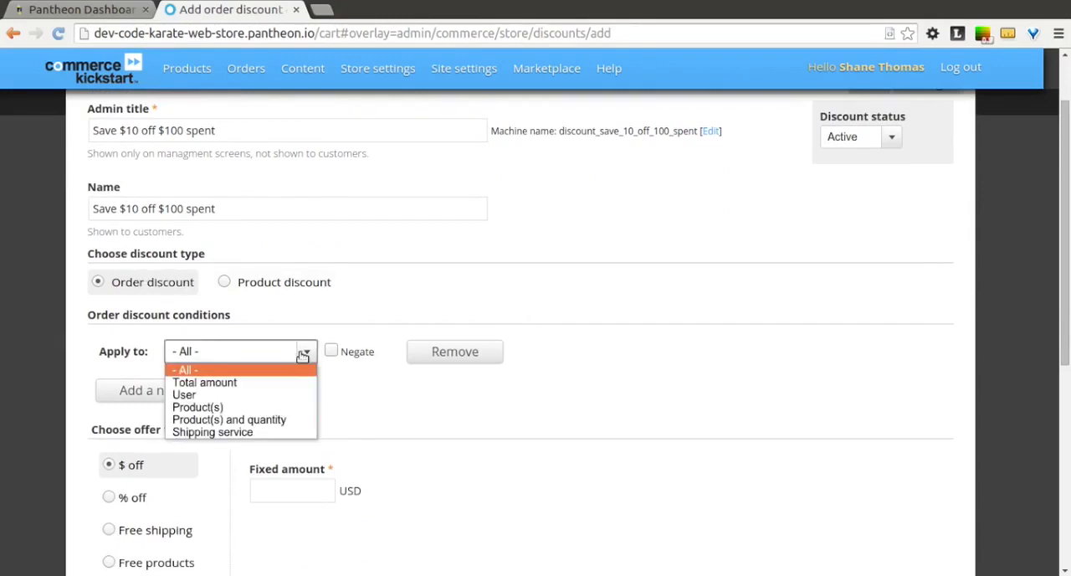
pyautogui.click(239, 379)
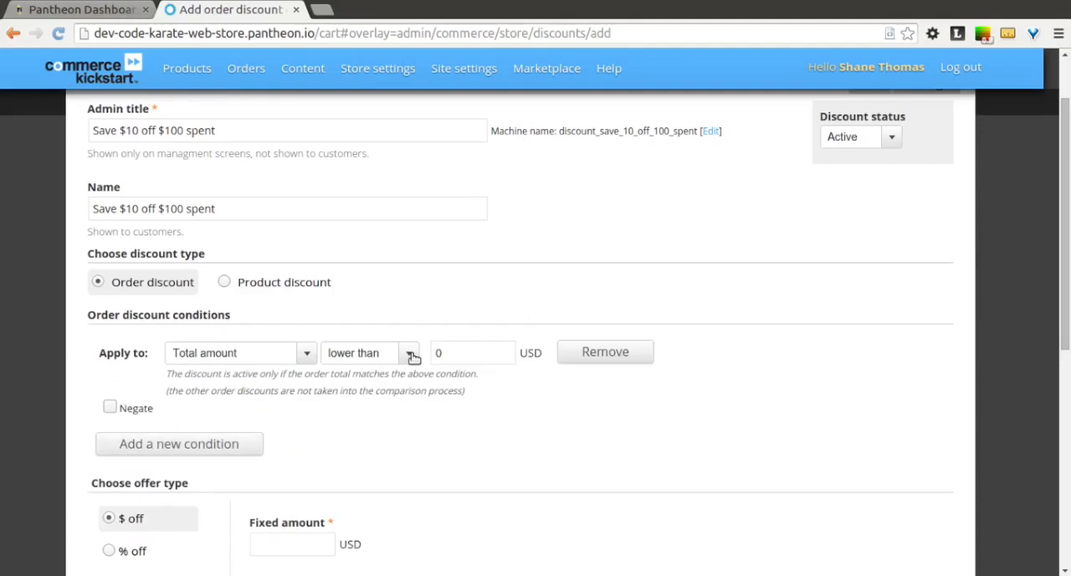
pyautogui.click(413, 355)
pyautogui.click(405, 399)
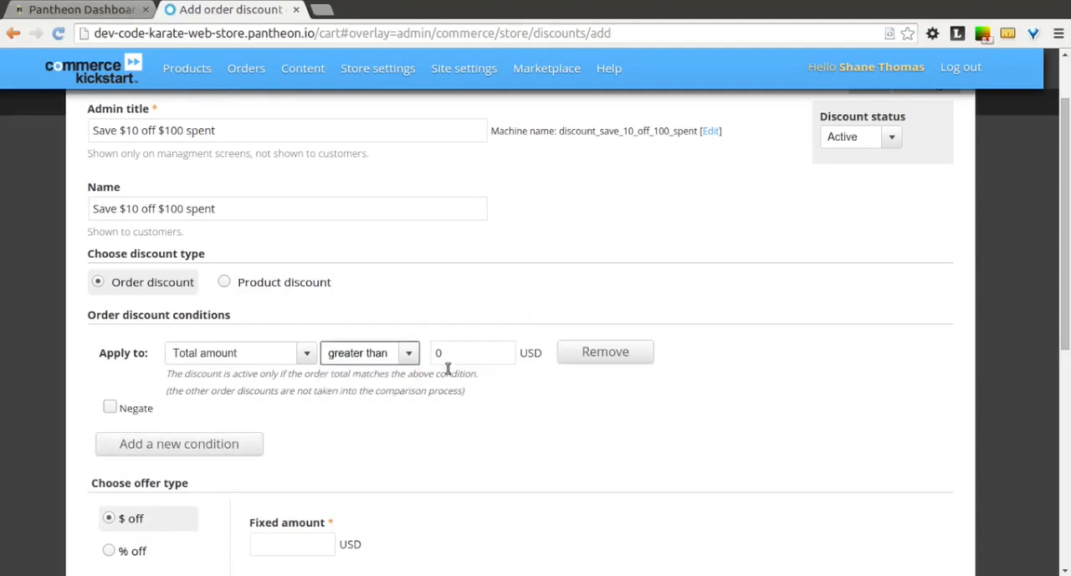
pyautogui.click(458, 355)
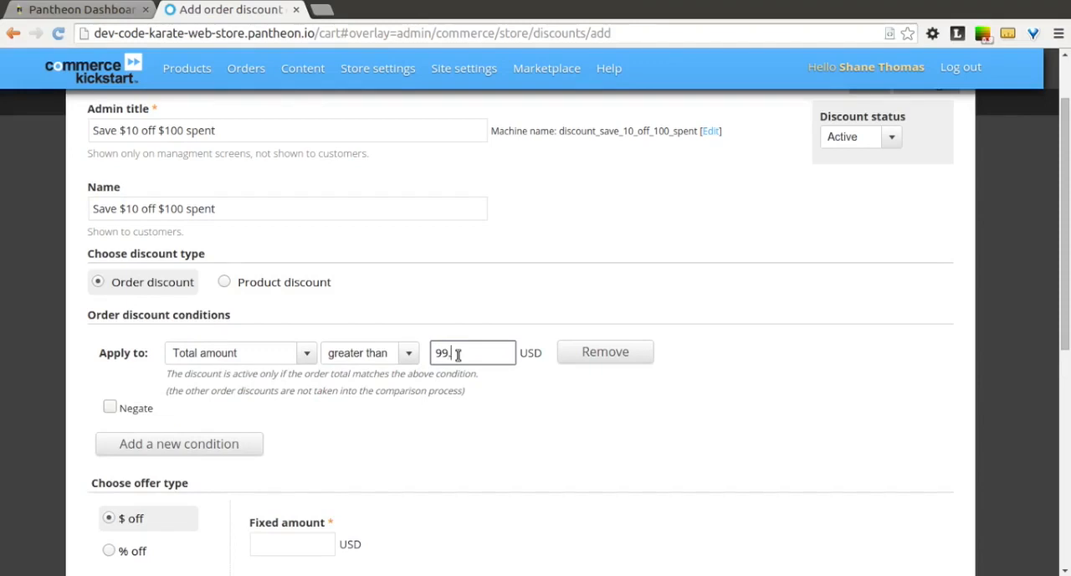
pyautogui.click(502, 371)
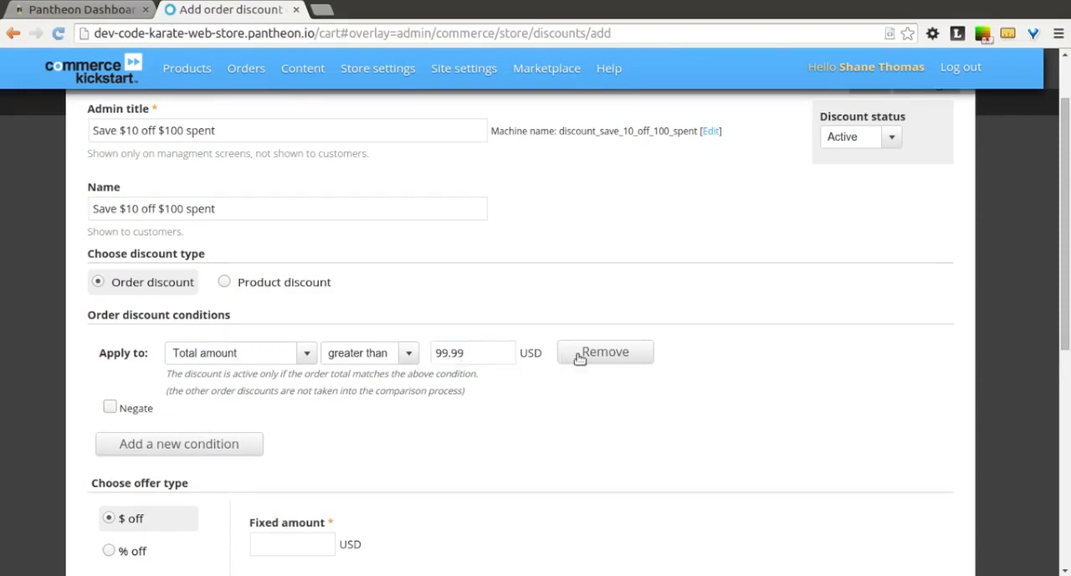
pyautogui.scroll(-3, 651, 403)
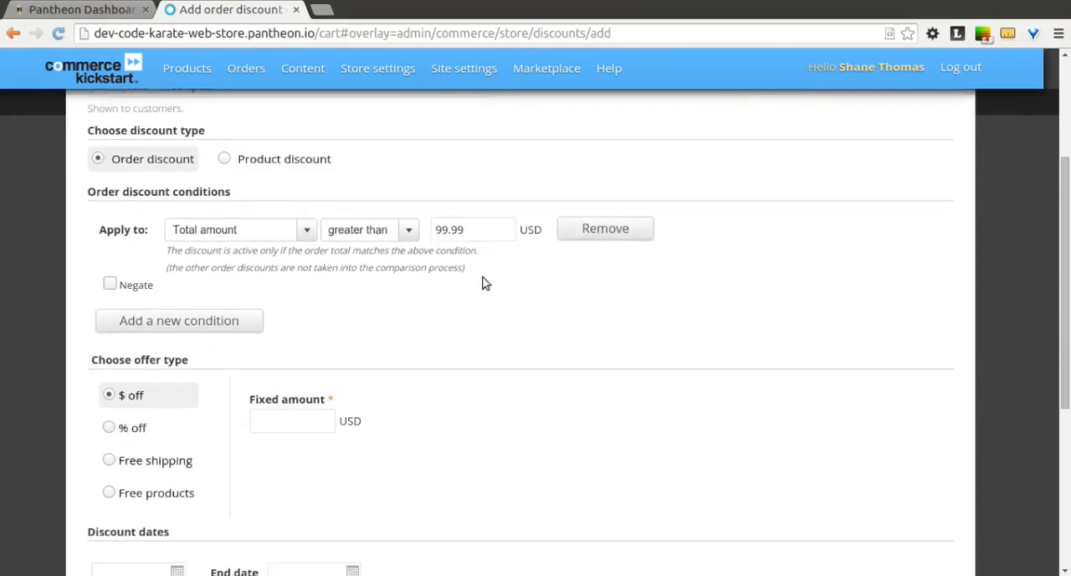
pyautogui.click(153, 326)
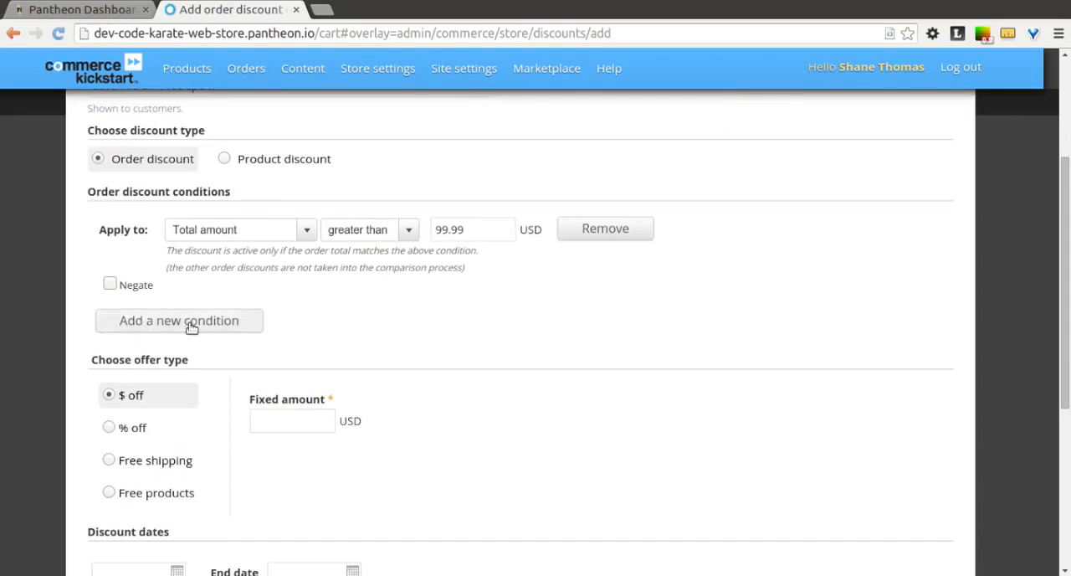
# - Set the $ off offer to a fixed amount of 10 USD and save the discount without dates
pyautogui.scroll(-1, 276, 329)
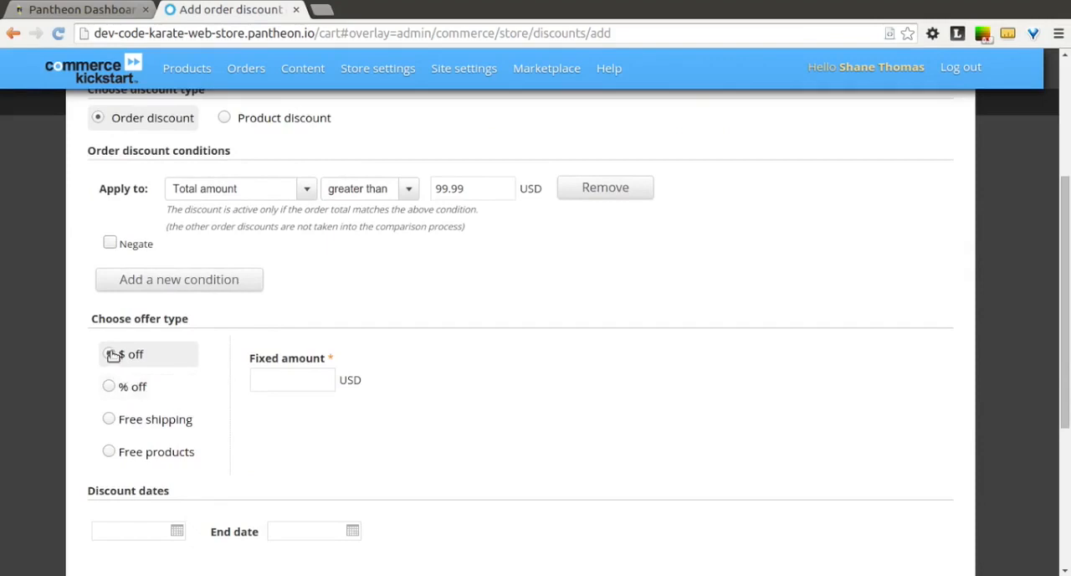
pyautogui.click(301, 379)
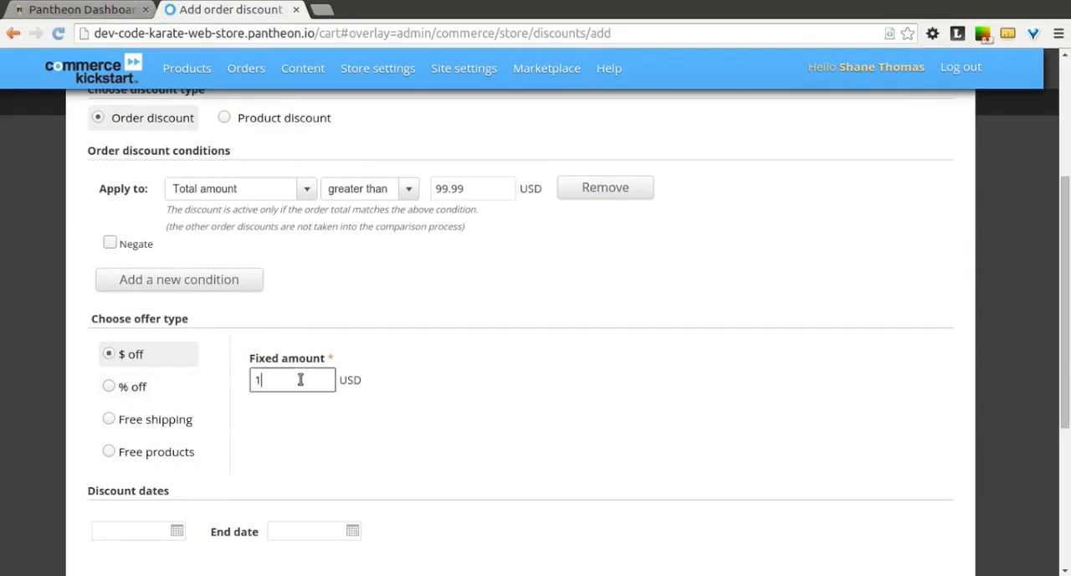
pyautogui.click(422, 417)
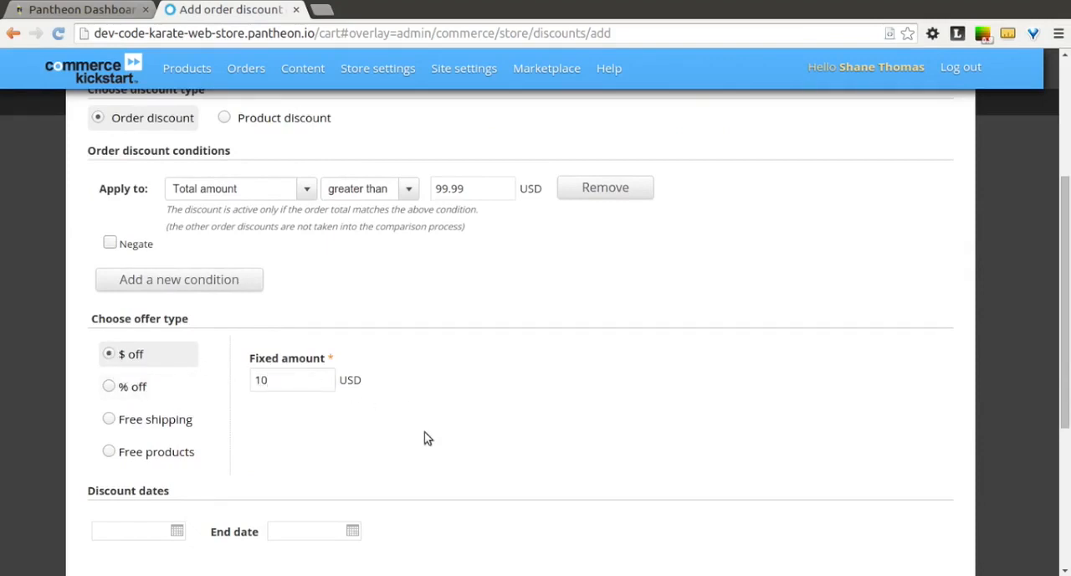
pyautogui.scroll(-4, 425, 462)
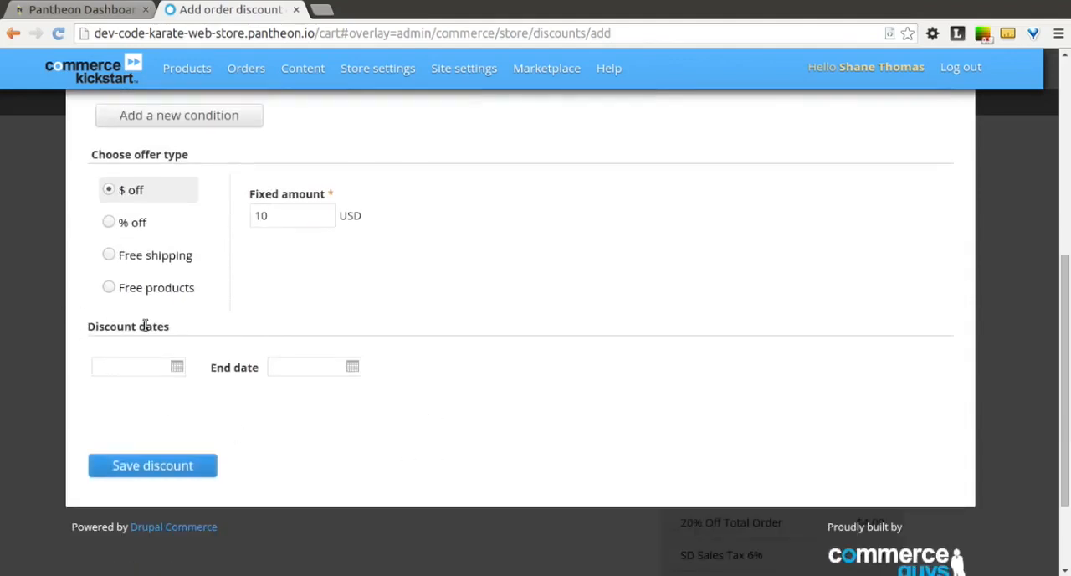
pyautogui.click(190, 474)
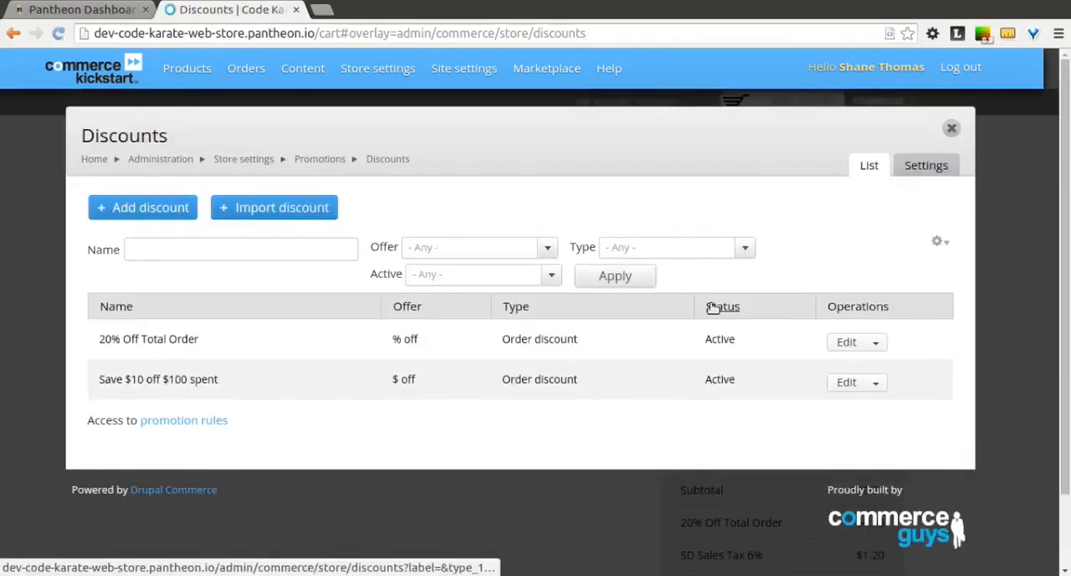
# - Return to the shopping cart, set the SHIRT-REDLOGO-S quantity to 5 and update the cart to review the discounted totals
pyautogui.click(878, 346)
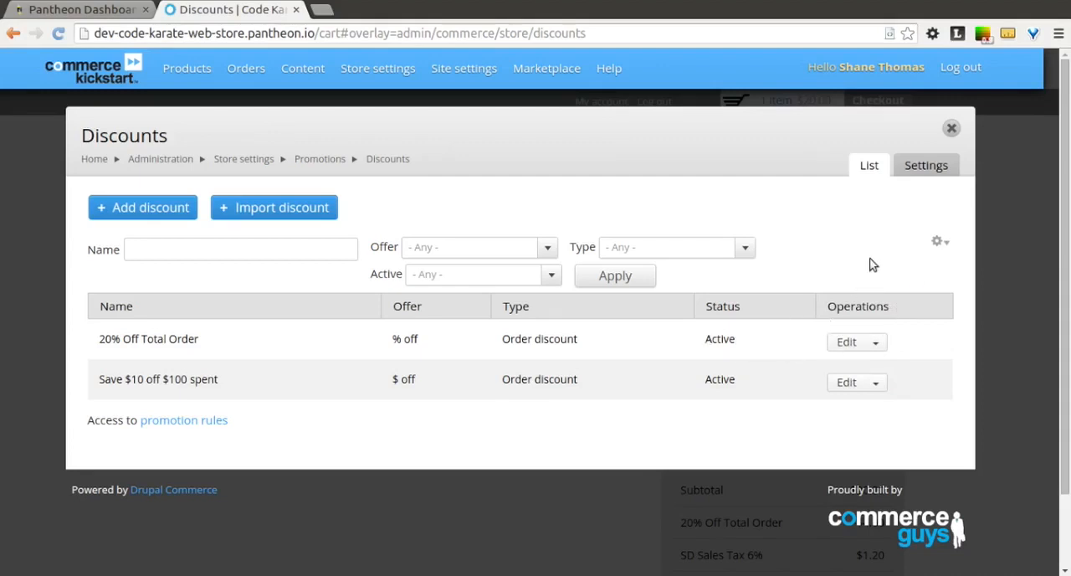
pyautogui.click(950, 131)
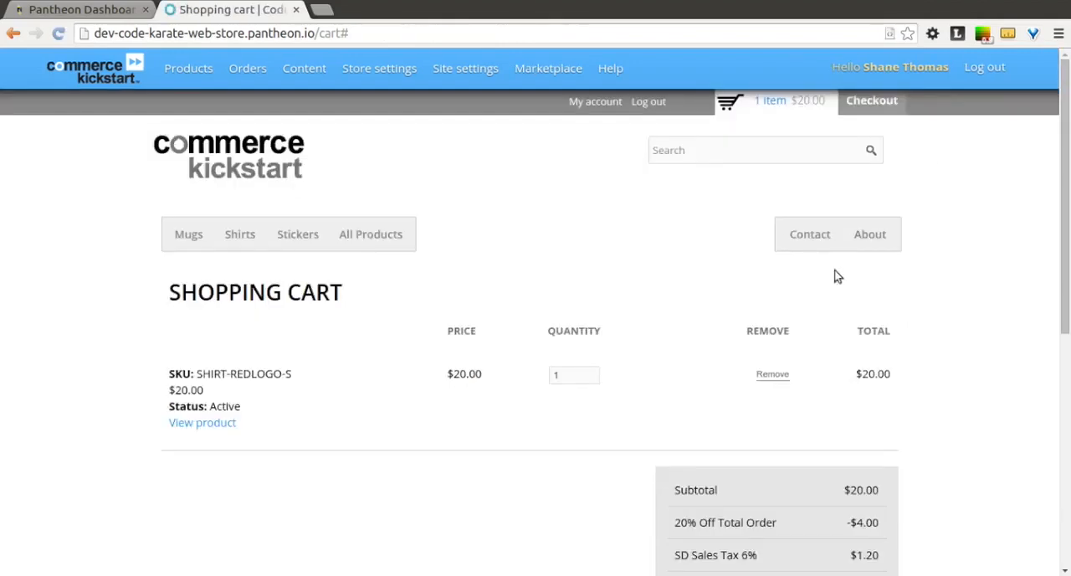
pyautogui.scroll(-2, 836, 276)
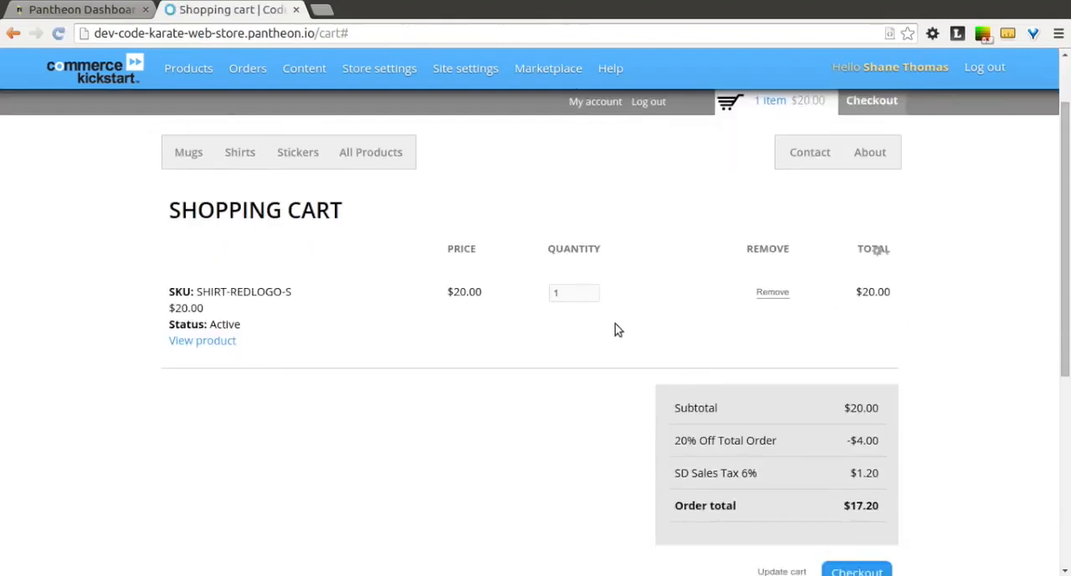
pyautogui.click(589, 300)
pyautogui.write('5')
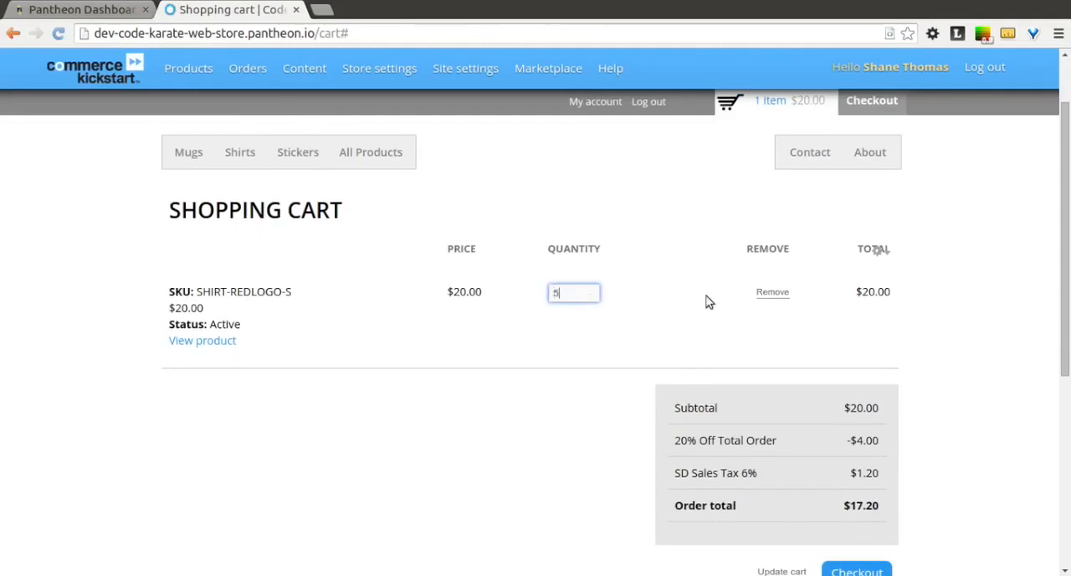
pyautogui.scroll(-3, 613, 410)
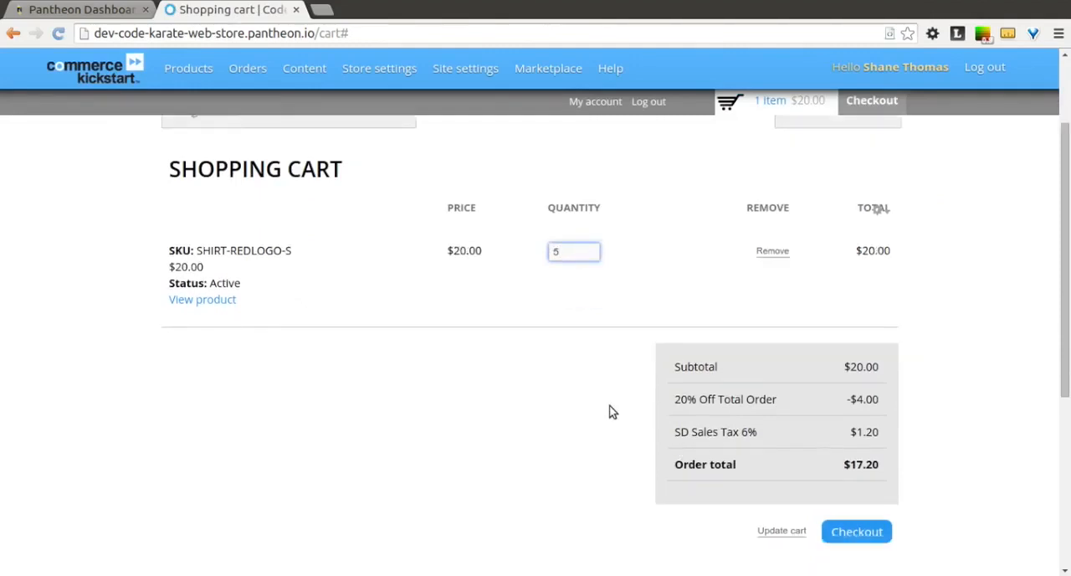
pyautogui.click(772, 450)
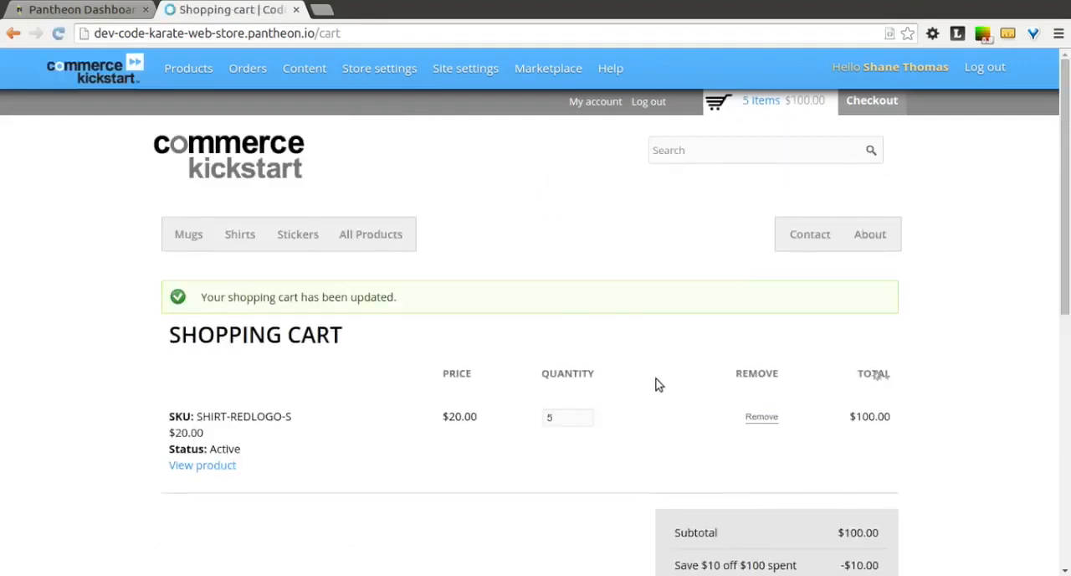
pyautogui.scroll(-3, 657, 384)
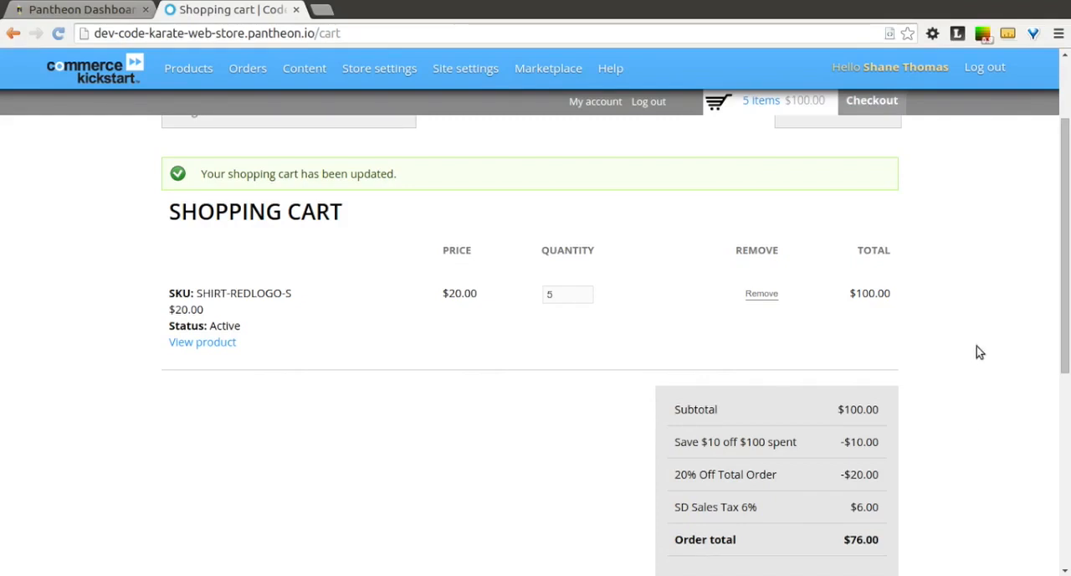
pyautogui.scroll(3, 976, 346)
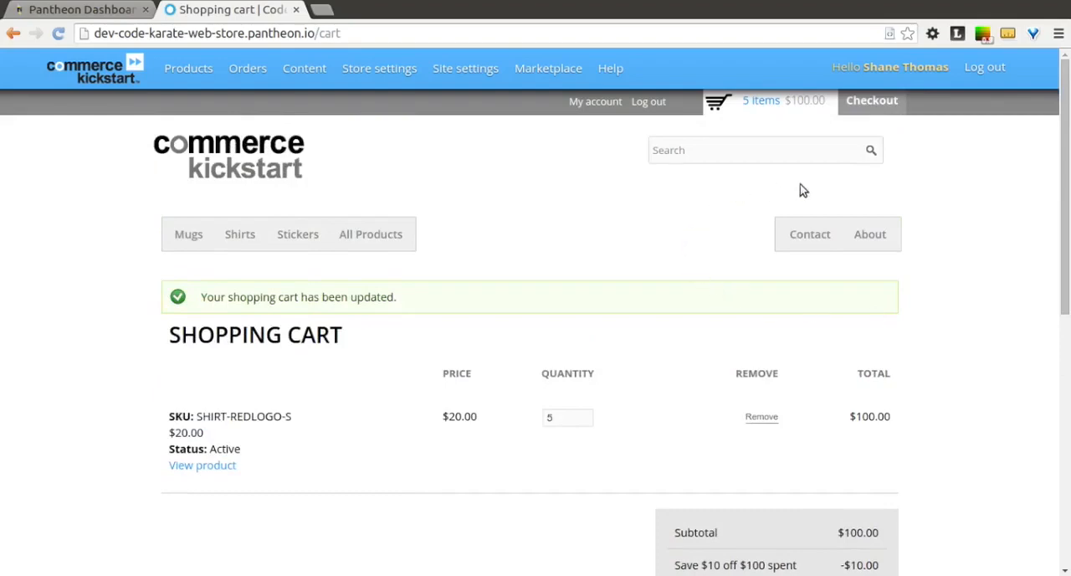